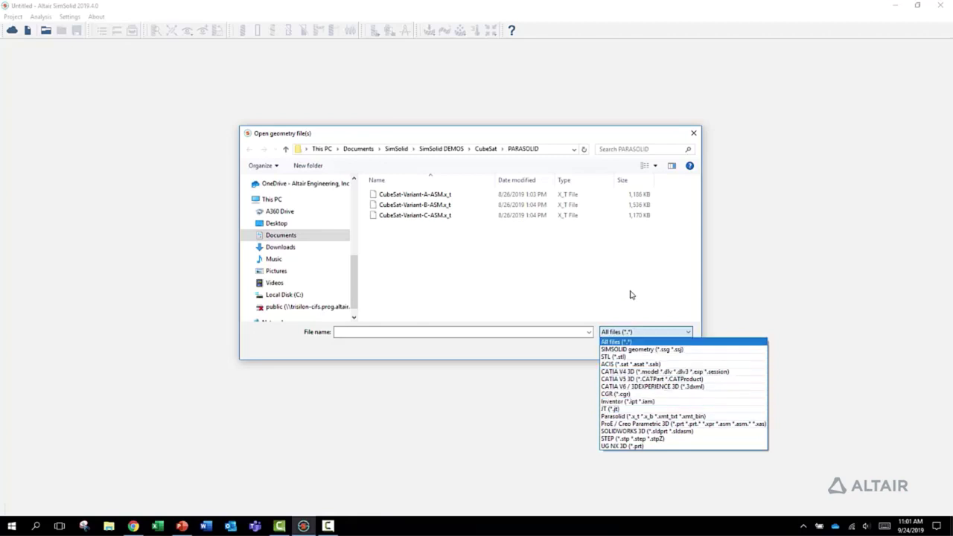
Import the Variant A - ASM assembly from the Altair CubeSat document in the Onshape cloud.
click(595, 331)
click(674, 350)
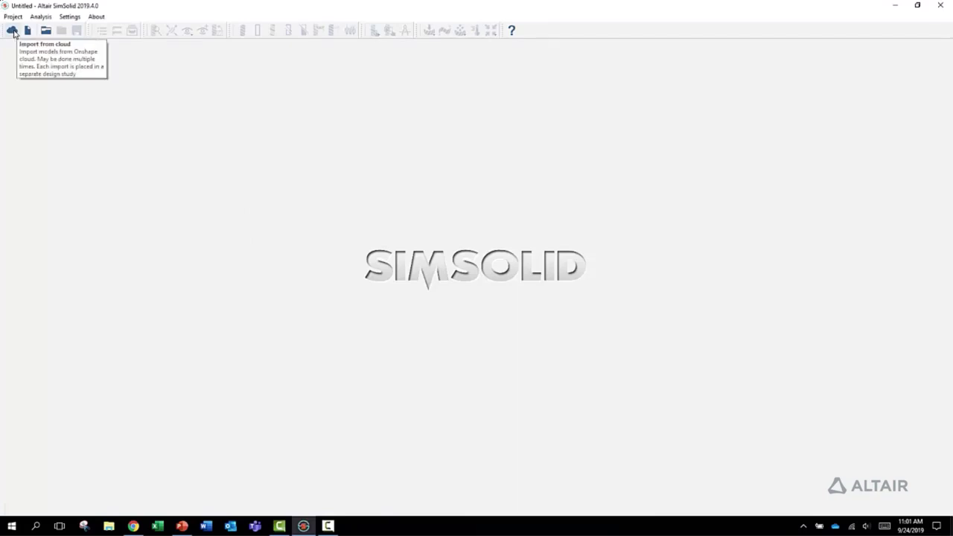
click(12, 31)
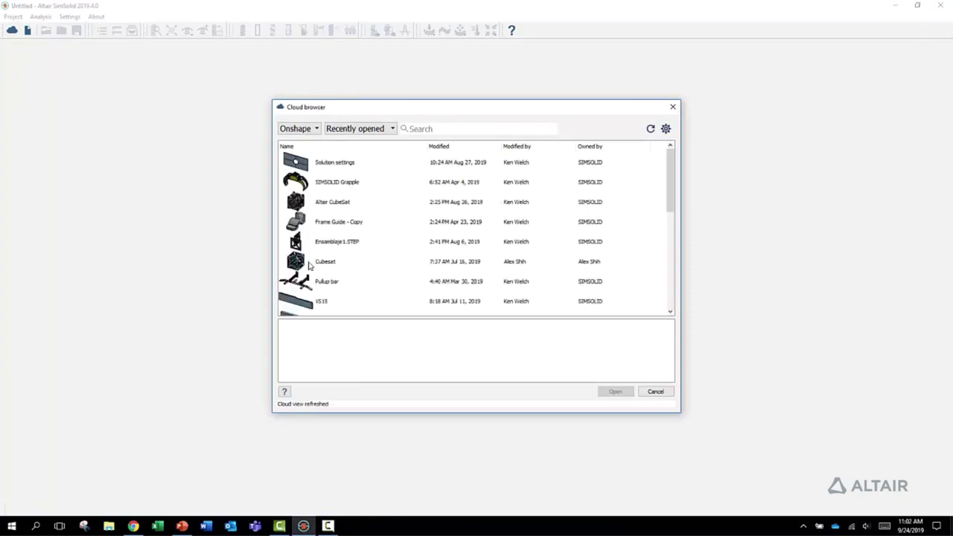
click(312, 204)
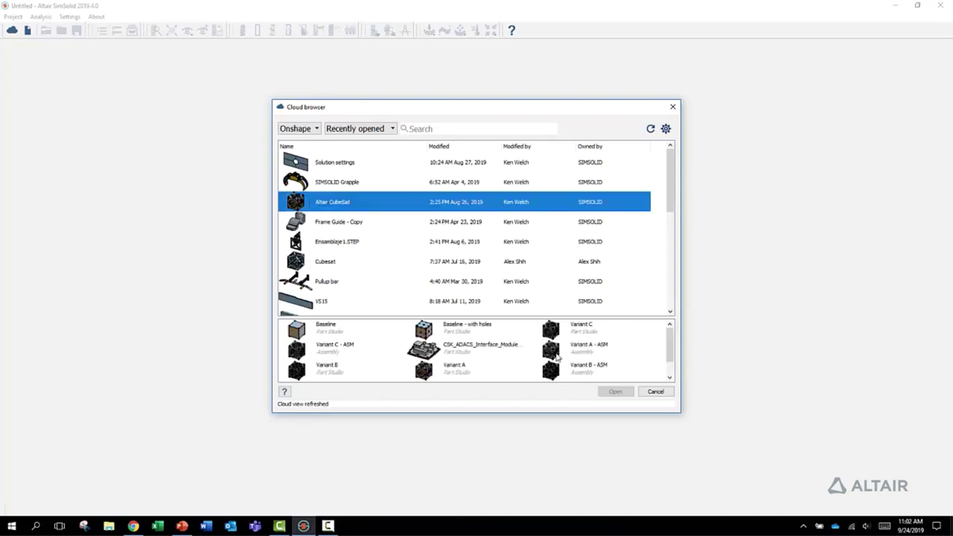
double_click(557, 354)
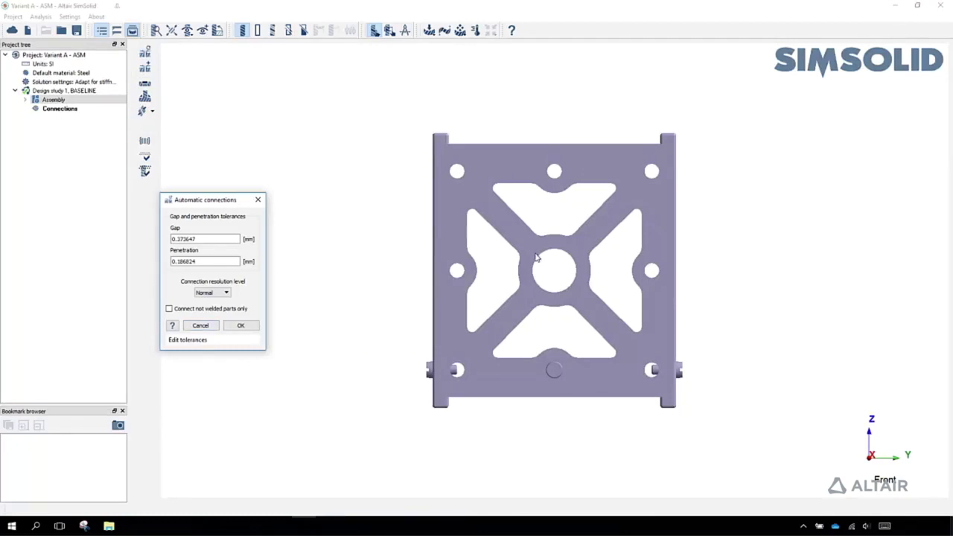
Create automatic connections between the assembly parts with gap and penetration tolerances of 1 mm each.
drag(481, 323, 697, 225)
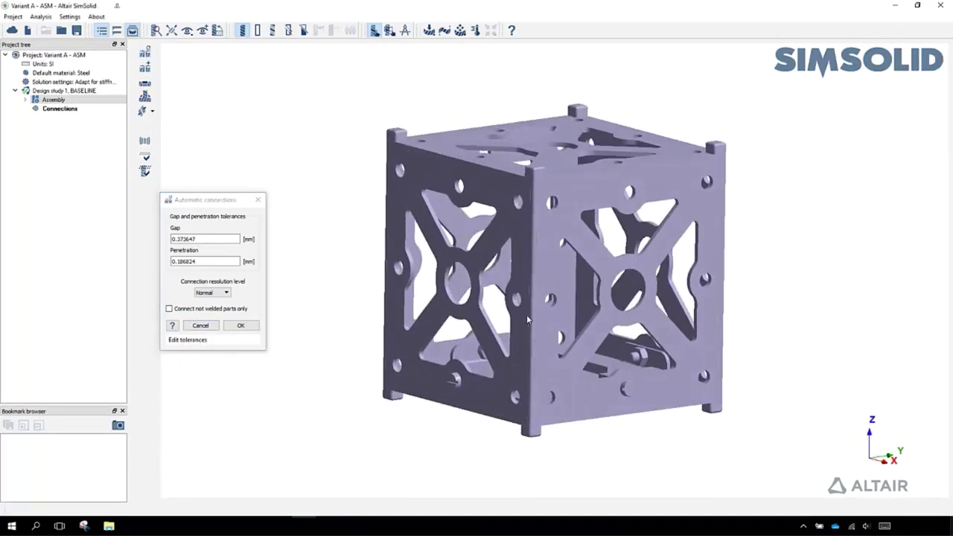
drag(527, 320, 532, 328)
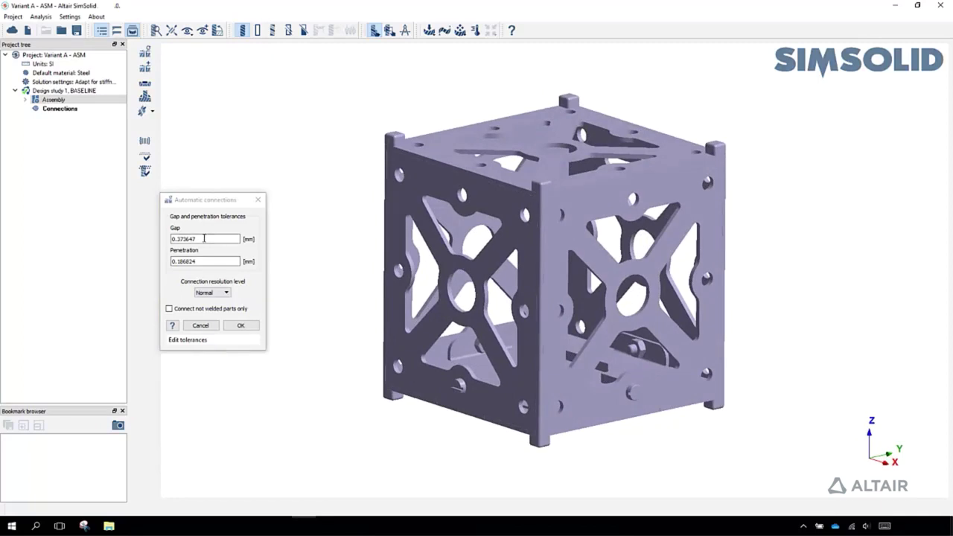
click(173, 240)
double_click(174, 240)
drag(231, 203, 268, 184)
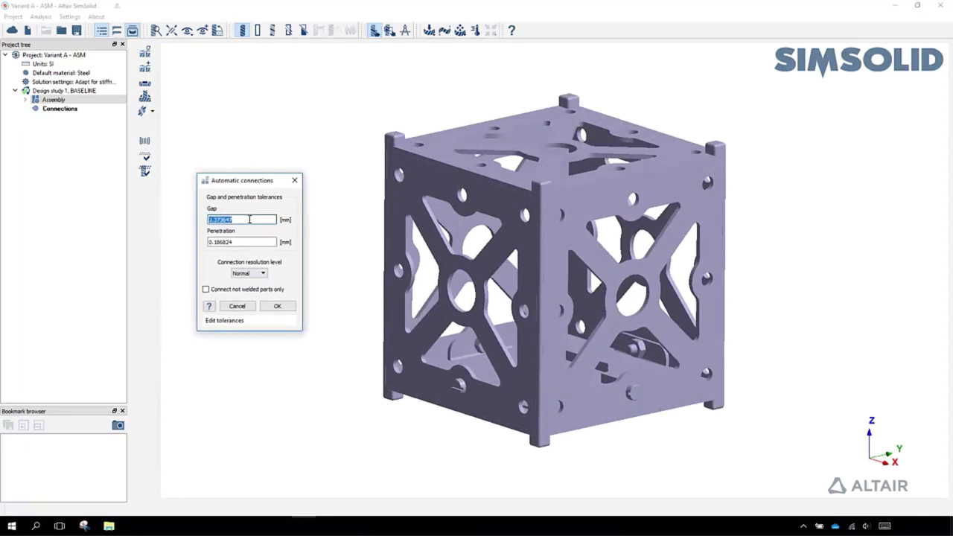
text(1)
key(Tab)
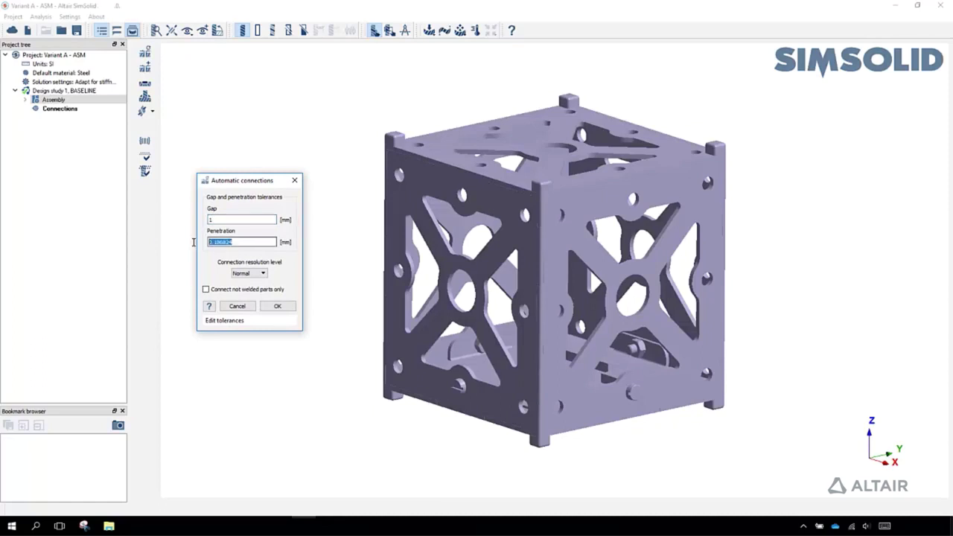
text(1)
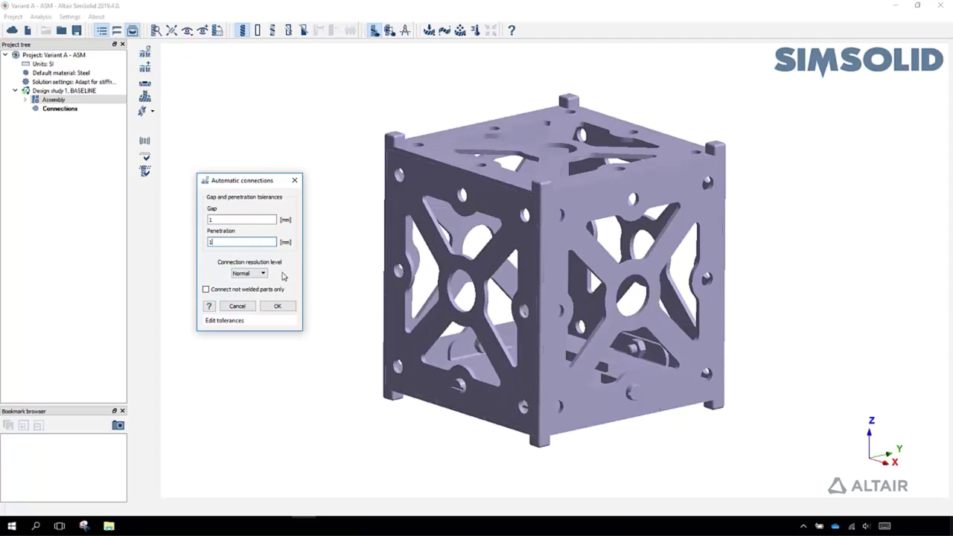
click(265, 274)
click(247, 291)
click(275, 305)
Select the left panel in the model and view the full part names and materials listed under the assembly.
drag(481, 268, 488, 297)
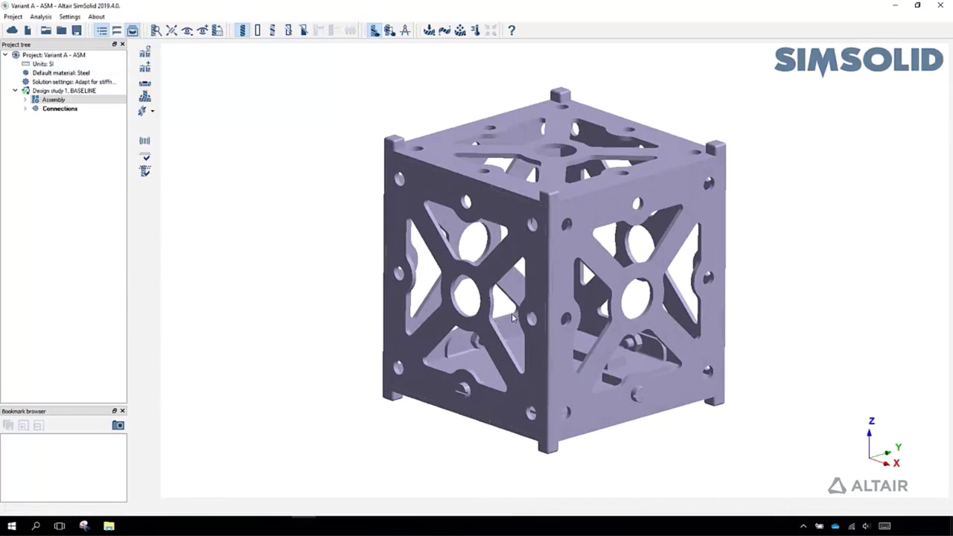
click(512, 314)
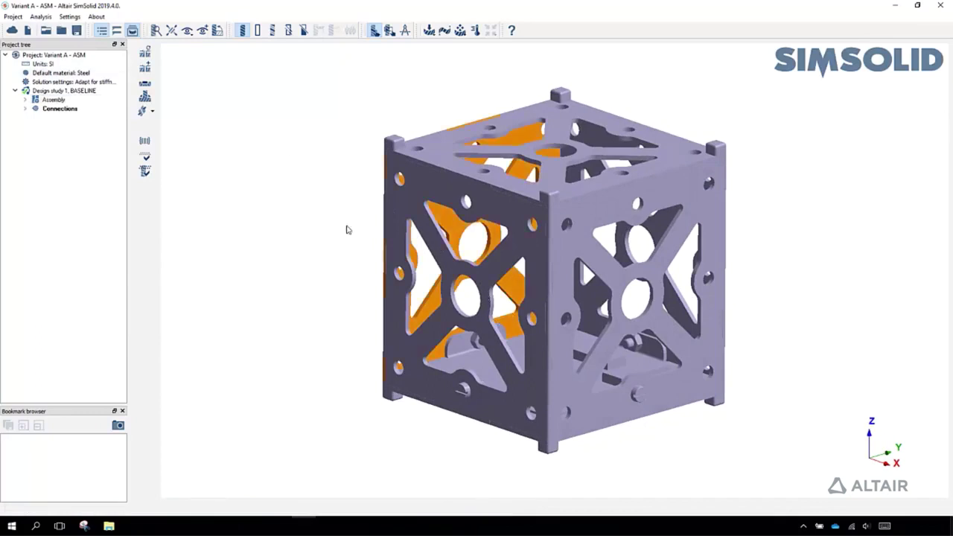
click(25, 100)
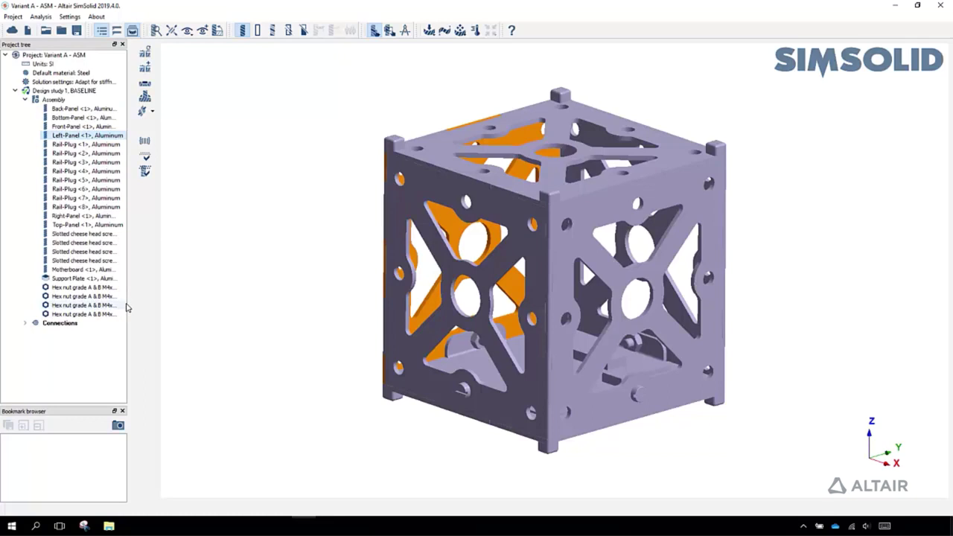
drag(127, 303, 181, 298)
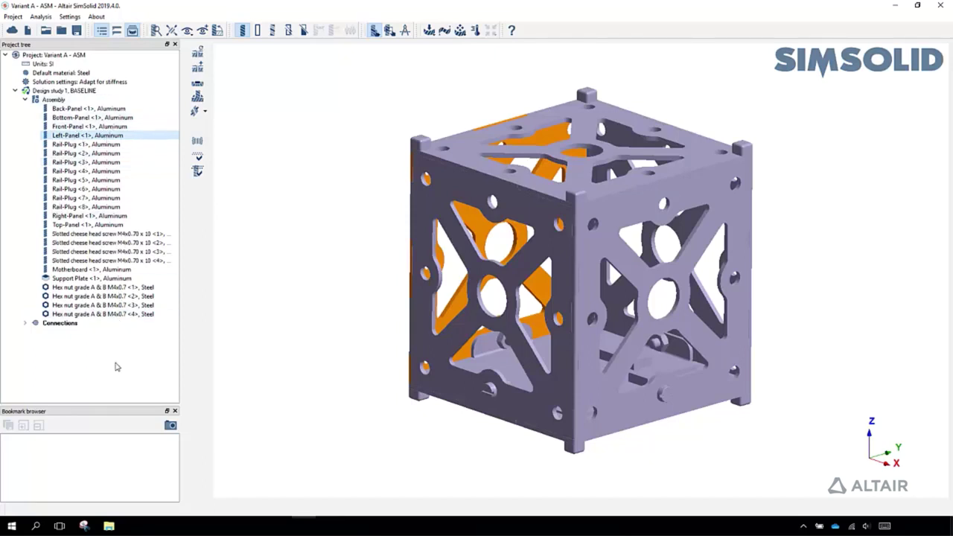
Review the material library for the whole assembly and the properties of generic Nickel, without applying a material.
click(54, 99)
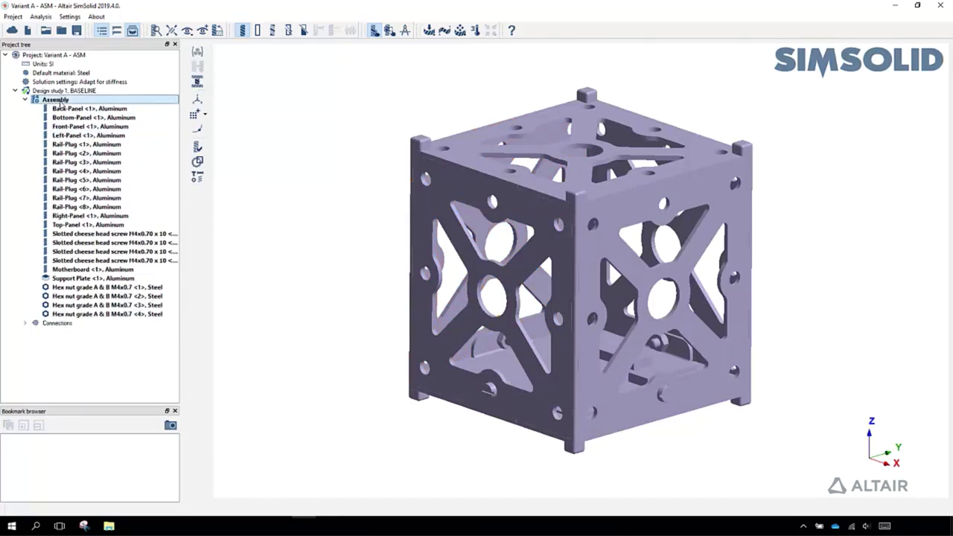
click(198, 54)
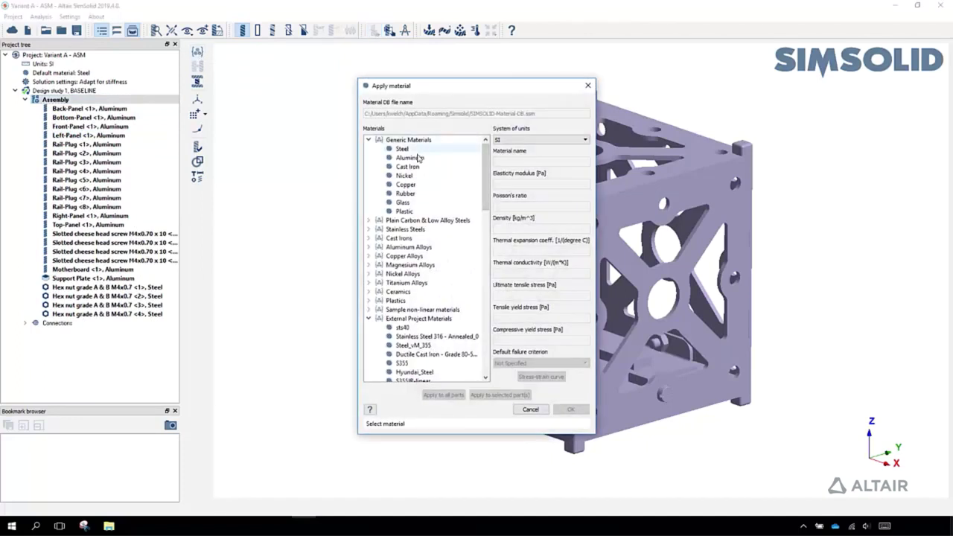
click(369, 318)
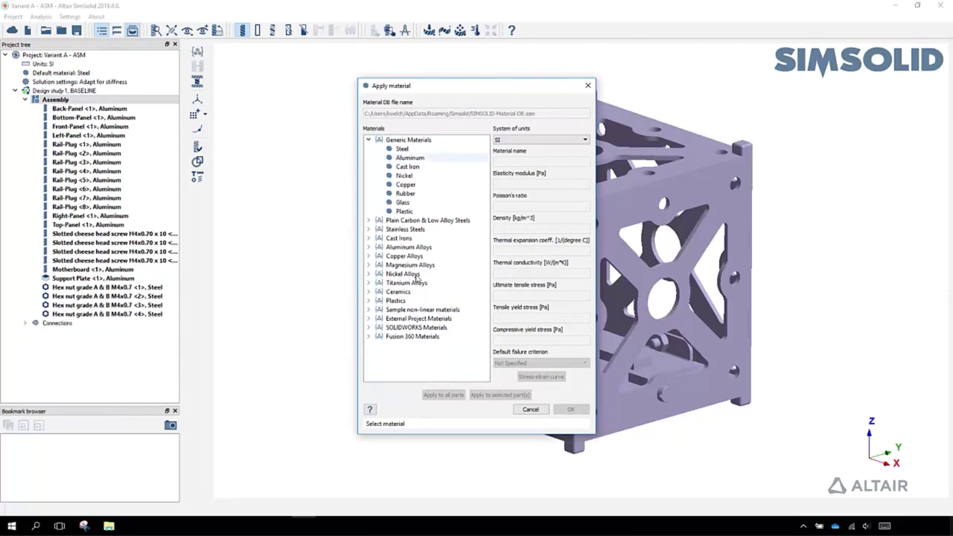
click(404, 175)
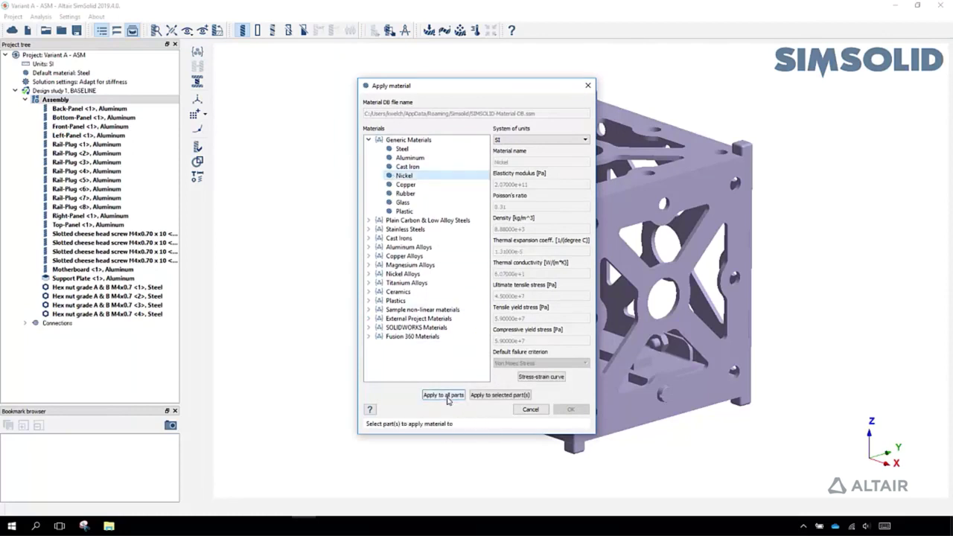
click(506, 397)
click(530, 410)
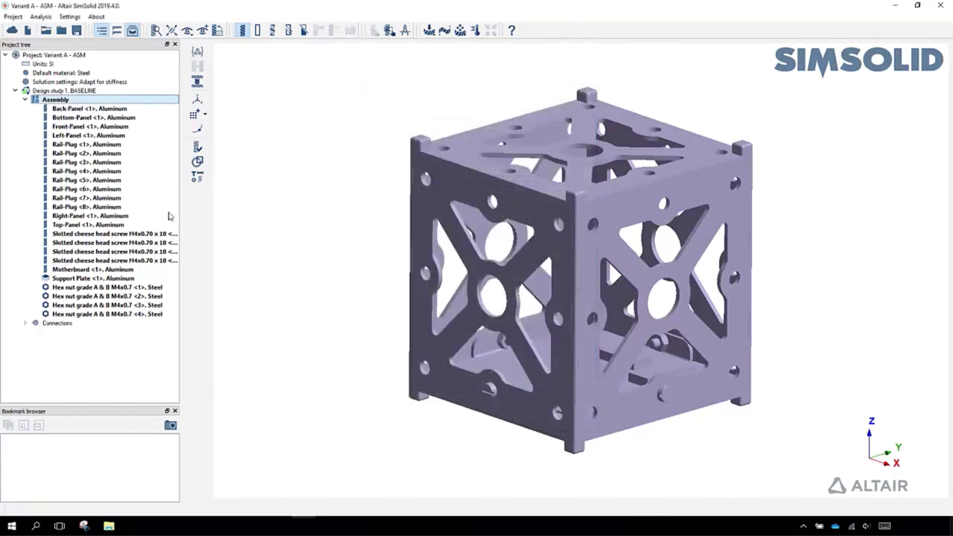
Review the list of regular connections generated between the assembly parts.
click(25, 101)
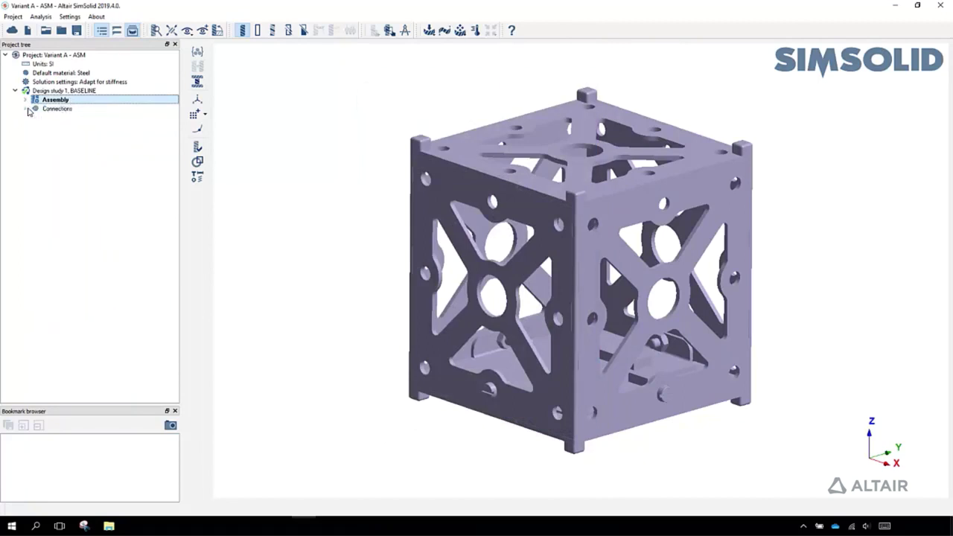
click(25, 108)
click(36, 117)
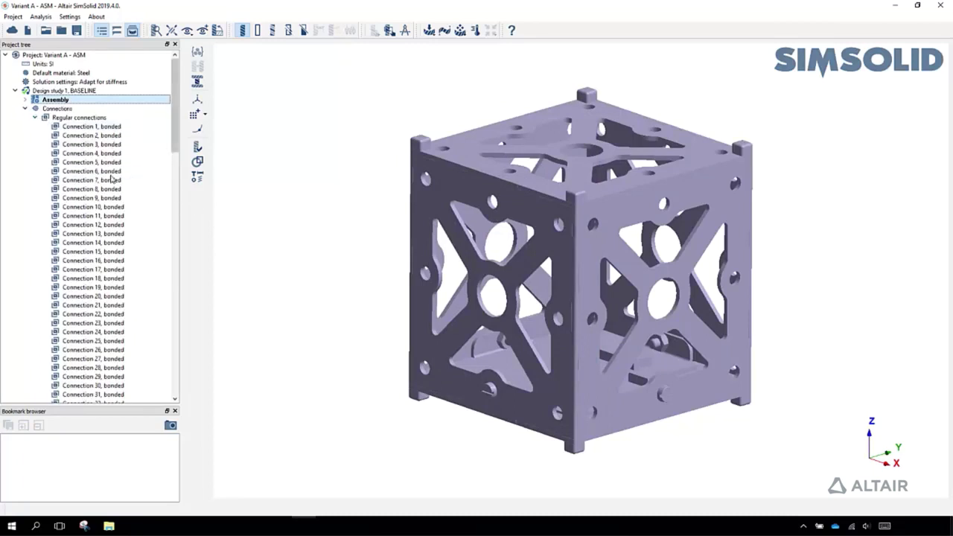
click(35, 117)
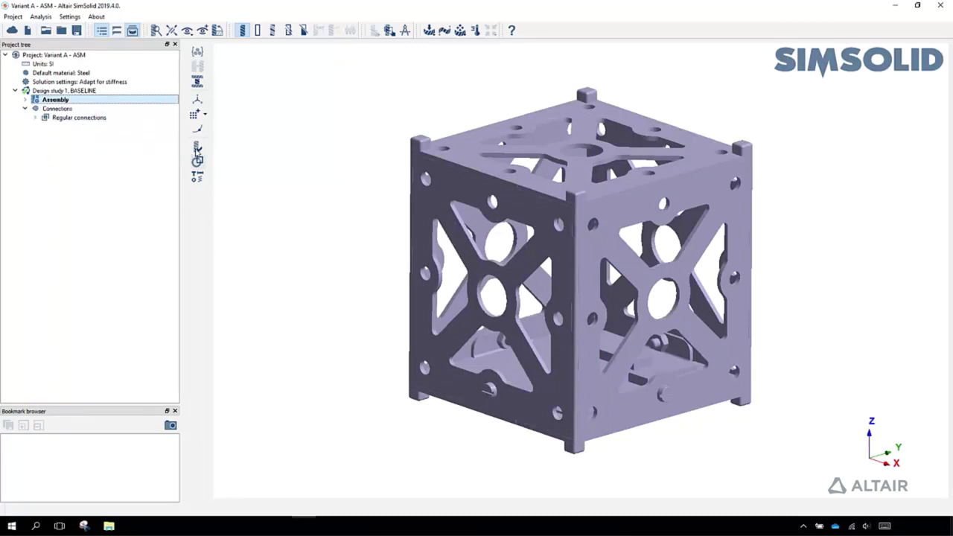
Add a structural linear analysis to the baseline design study.
click(431, 32)
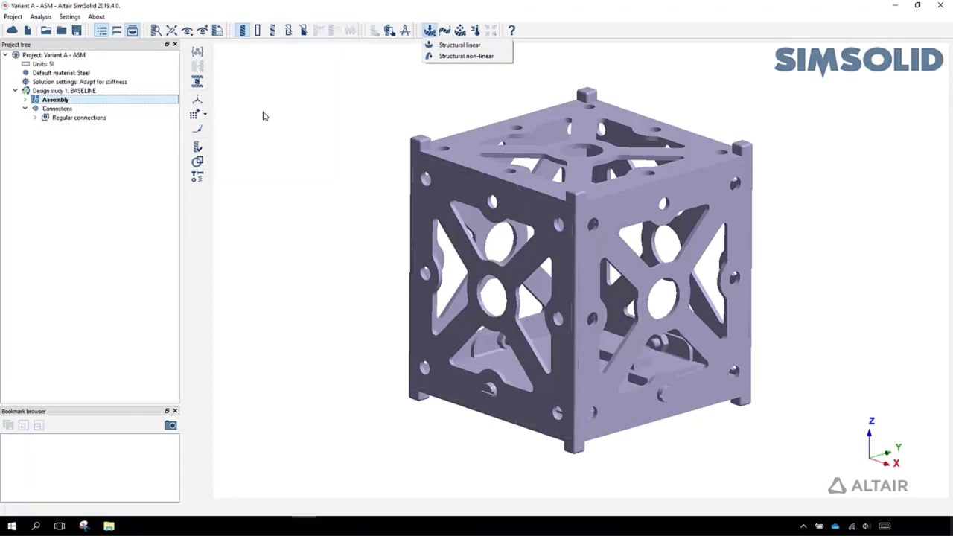
click(390, 120)
click(463, 32)
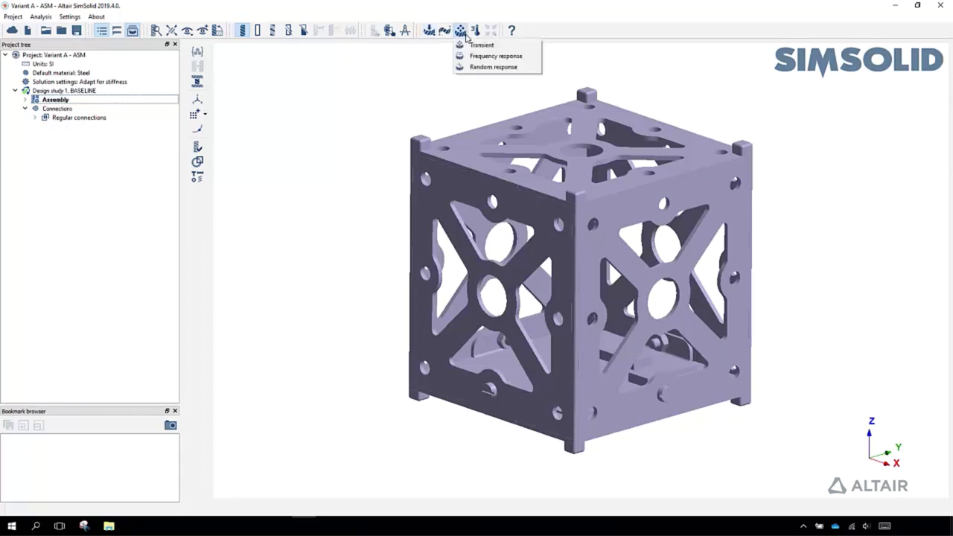
click(415, 60)
click(430, 31)
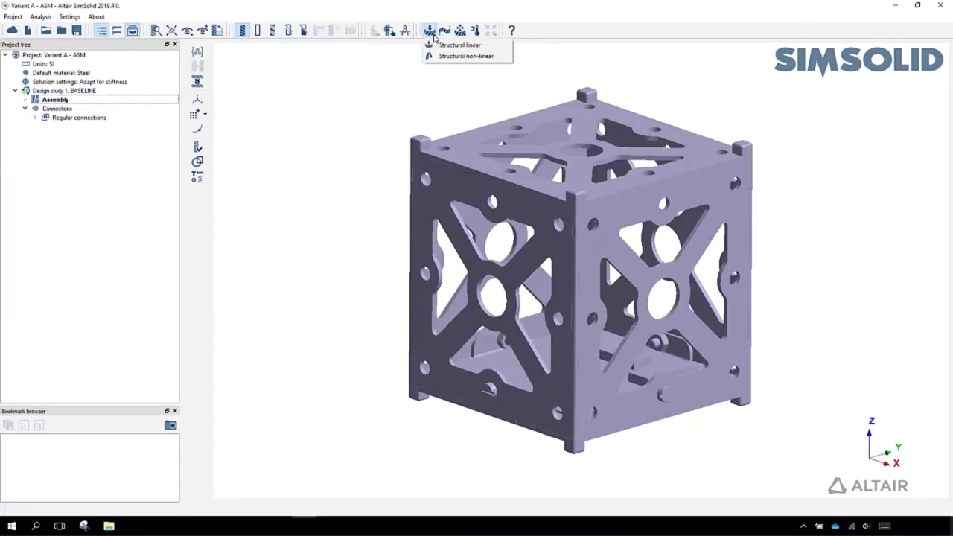
click(451, 49)
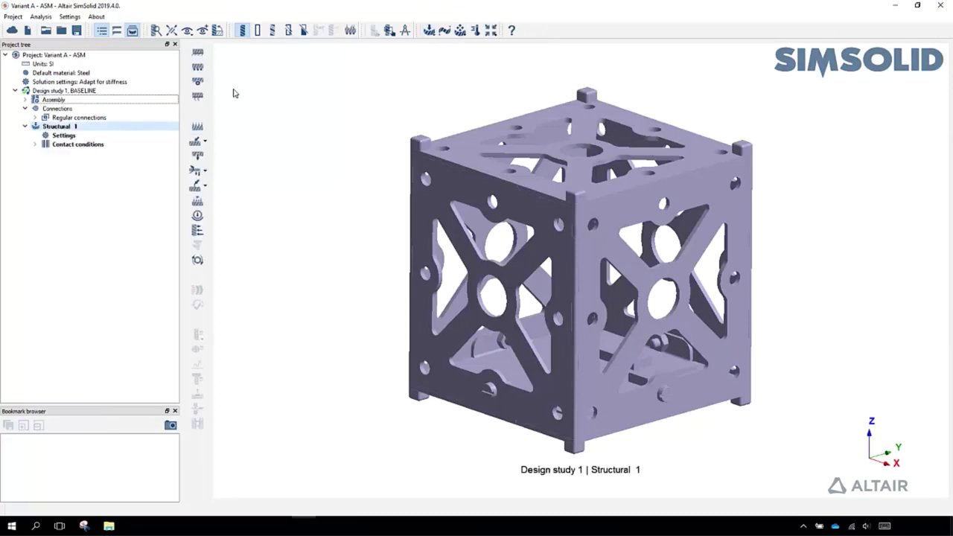
Apply an immovable constraint to the end faces of the four rail plugs at the bottom corners of the CubeSat.
click(199, 54)
drag(648, 442, 630, 221)
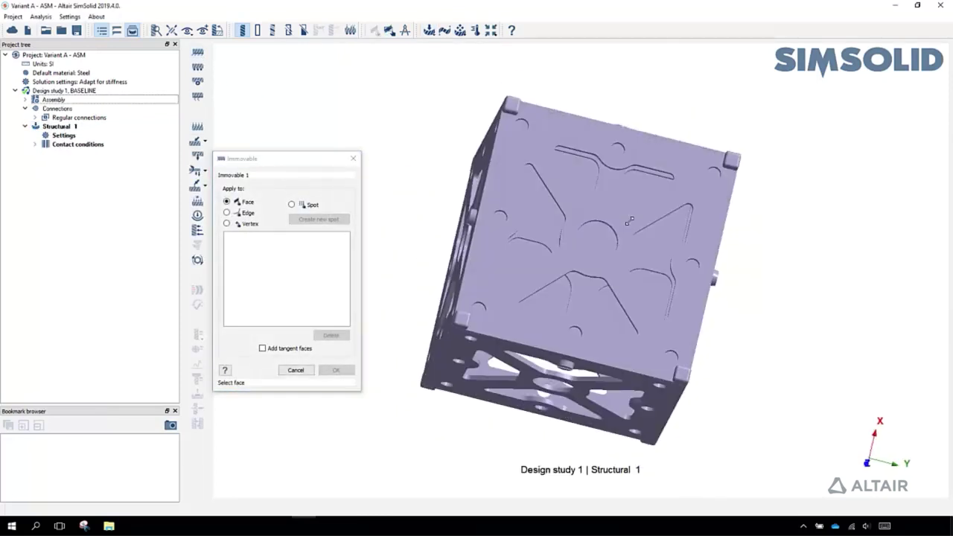
click(512, 109)
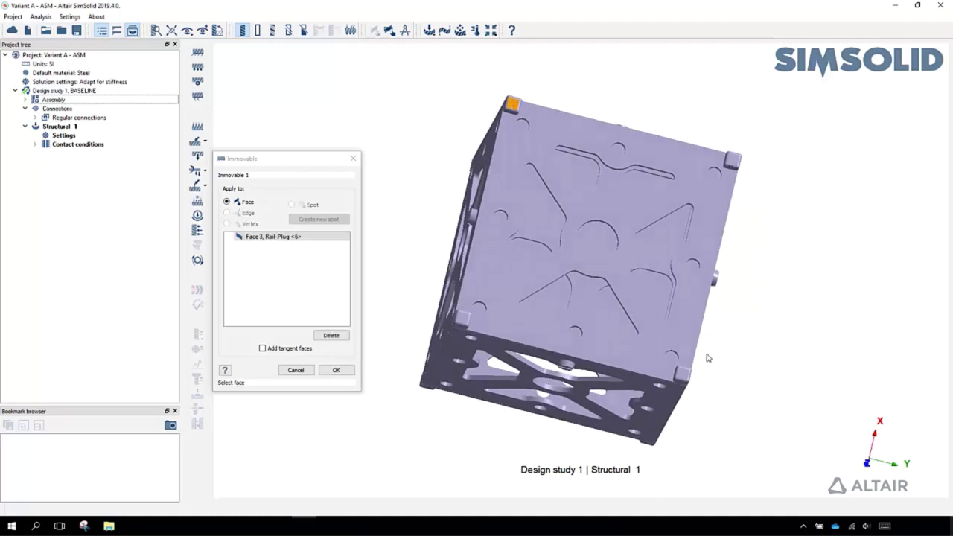
click(730, 163)
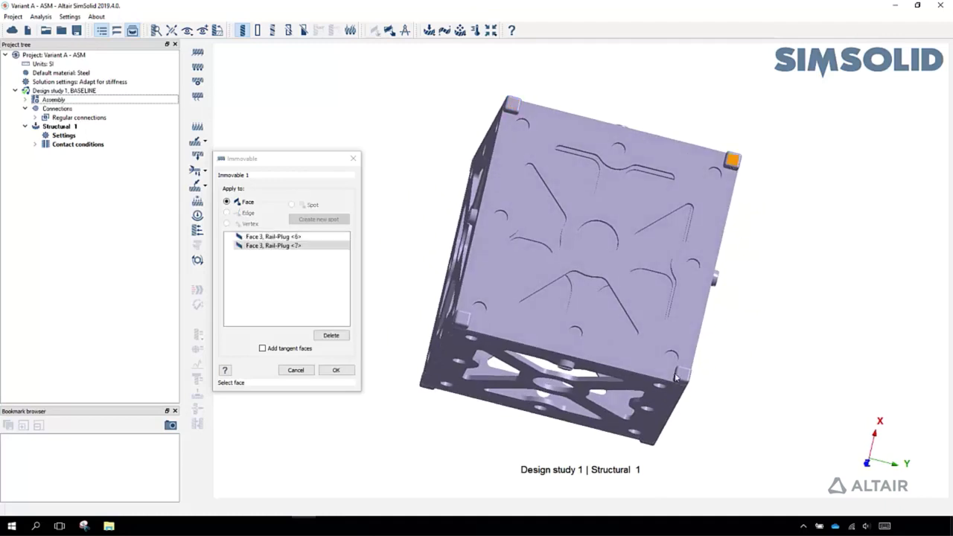
click(682, 375)
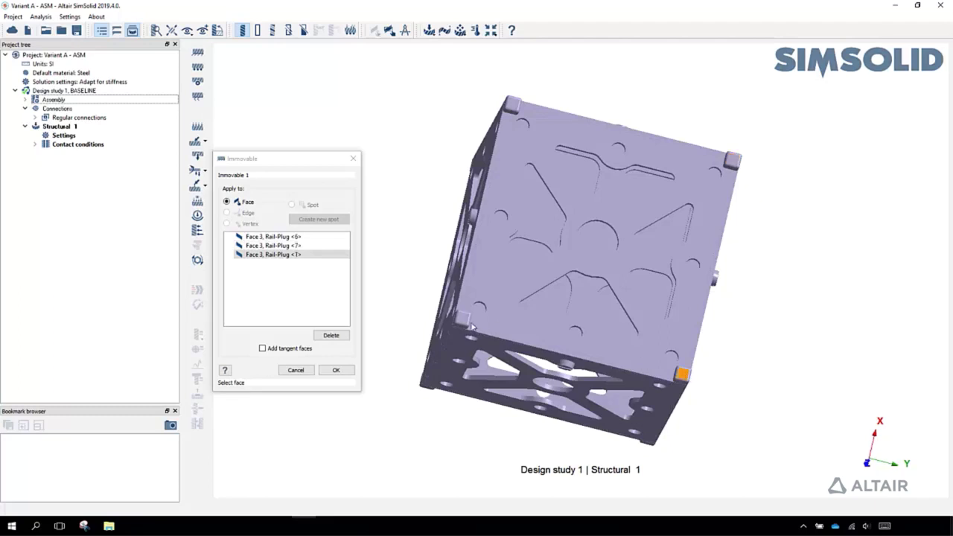
click(462, 319)
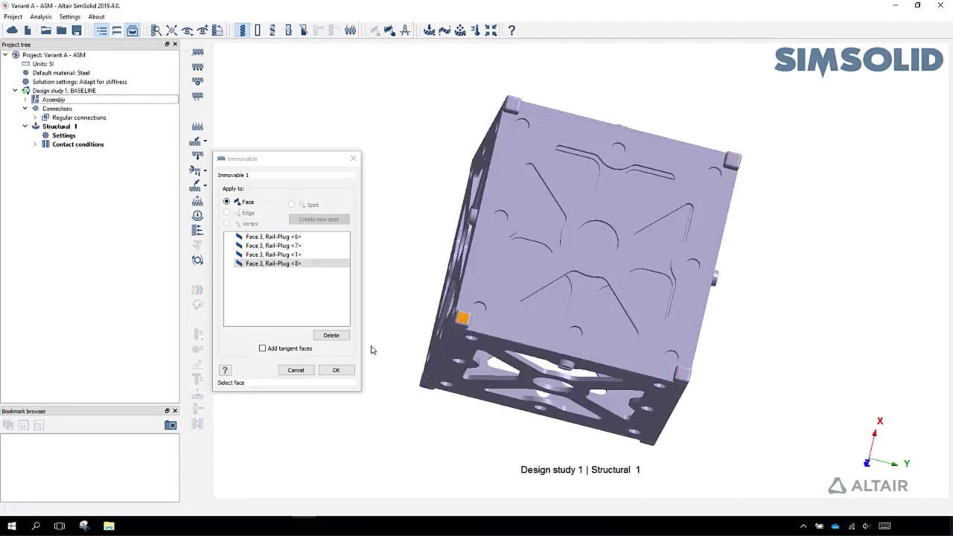
click(337, 370)
Apply a force along the global Z axis to the top face of Rail-Plug <3> at the upper front corner.
drag(421, 441, 637, 294)
drag(306, 215, 303, 192)
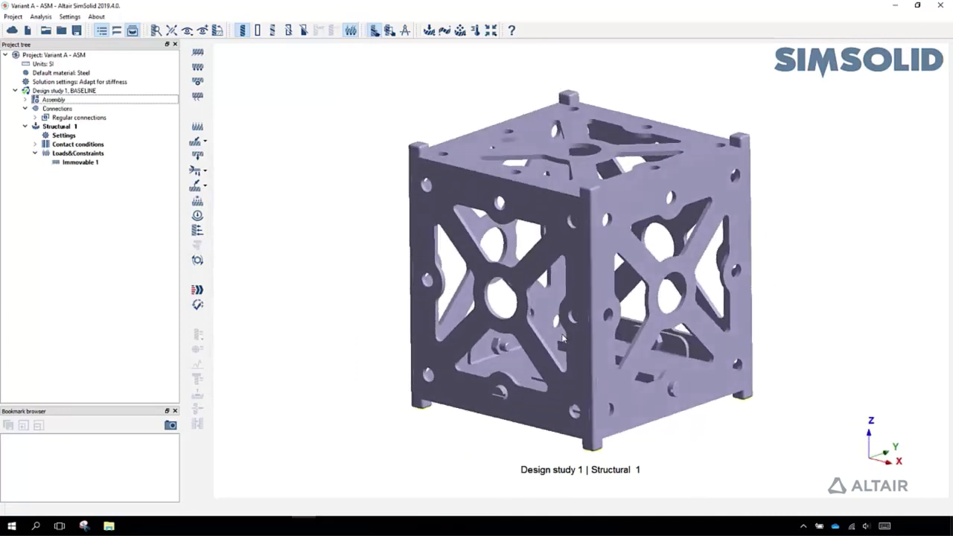
click(201, 142)
click(250, 140)
click(590, 188)
click(283, 407)
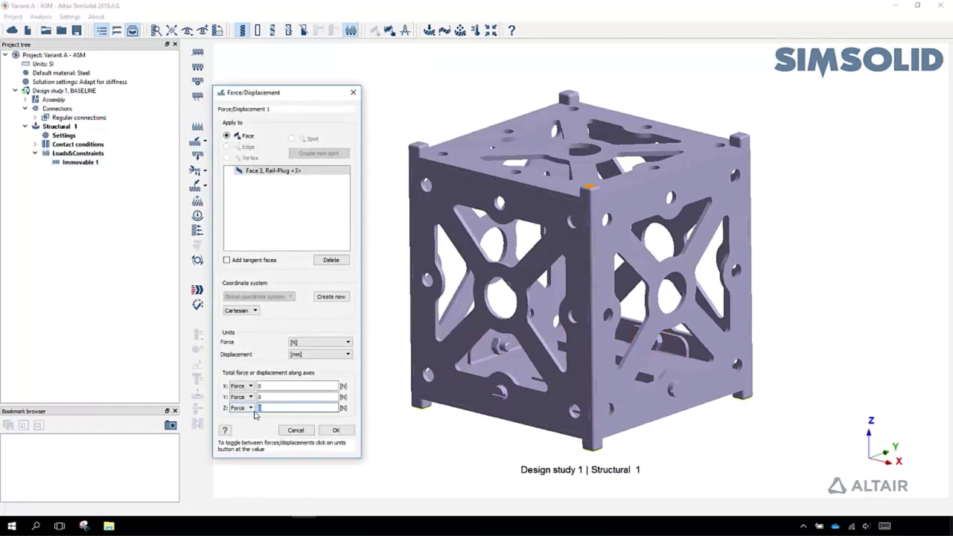
click(336, 430)
click(431, 210)
right_drag(372, 240, 355, 230)
click(342, 227)
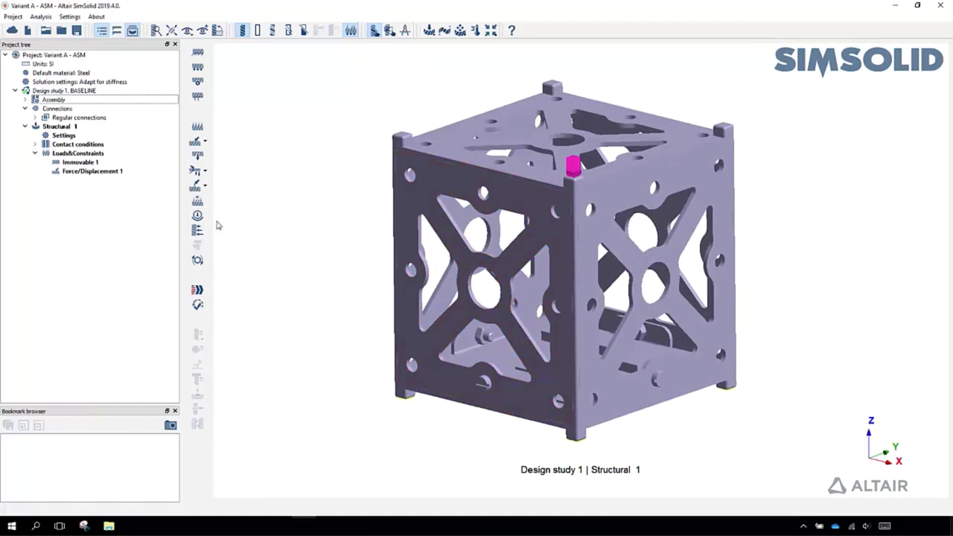
Solve the Structural 1 analysis of the baseline design study and plot its displacement magnitude.
click(198, 290)
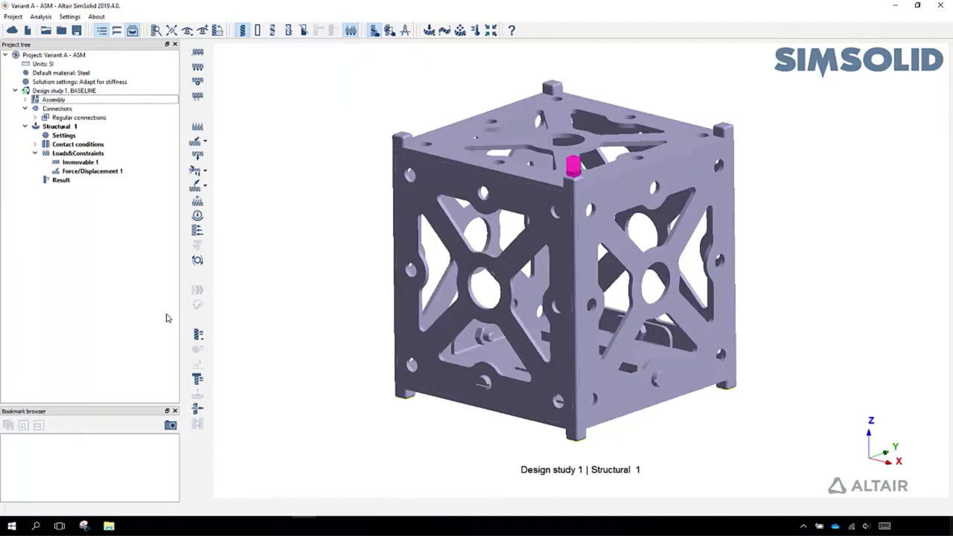
click(199, 339)
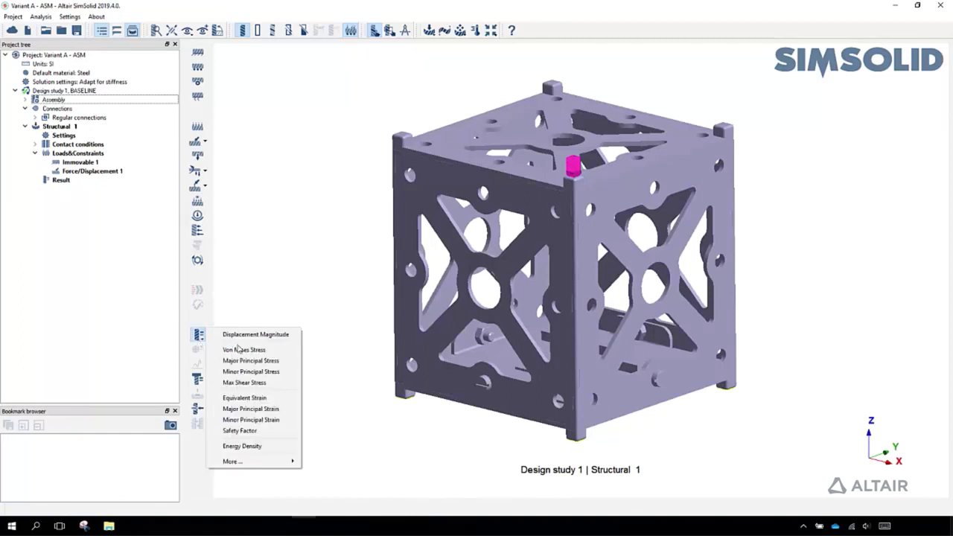
click(276, 334)
Animate the displacement magnitude plot on the CubeSat and save the view as a bookmark.
mouse_move(554, 268)
mouse_down()
mouse_move(552, 281)
mouse_move(552, 271)
mouse_up()
click(909, 357)
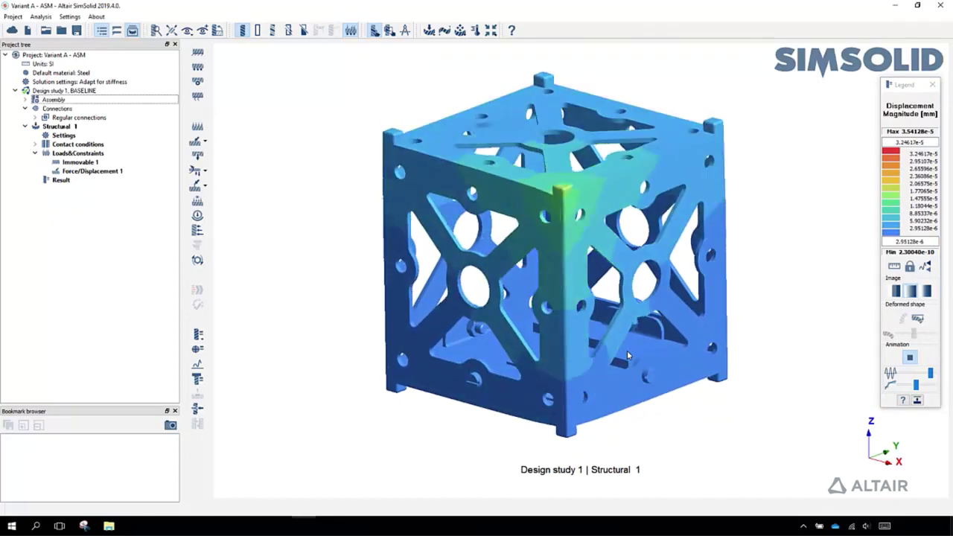
click(172, 427)
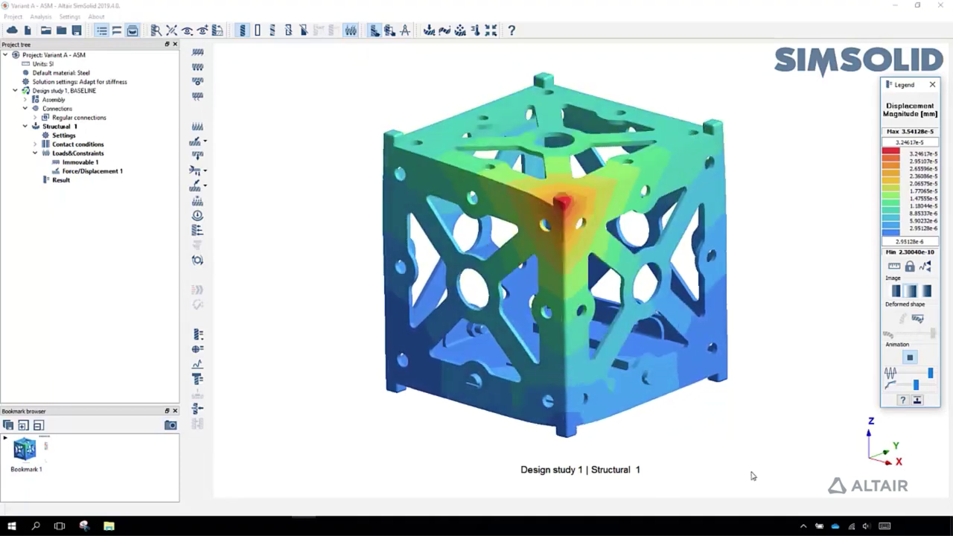
Replace the animation with a Von Mises stress plot on the deformed shape and save it as a second bookmark.
click(908, 358)
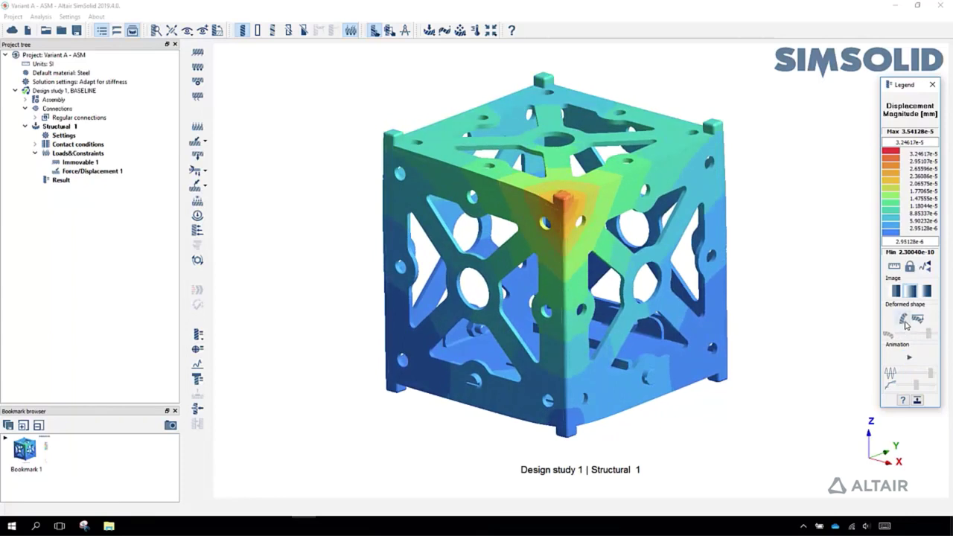
click(903, 319)
click(199, 334)
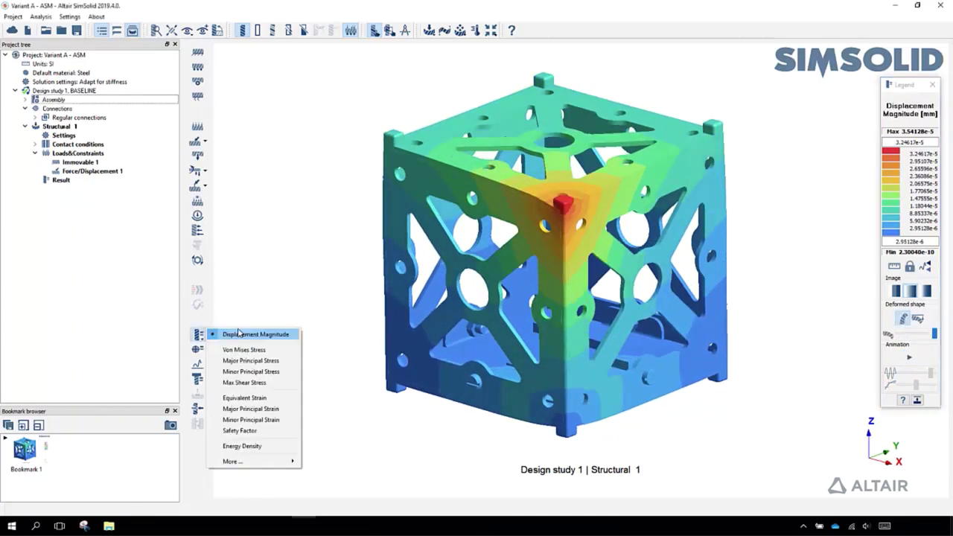
click(246, 349)
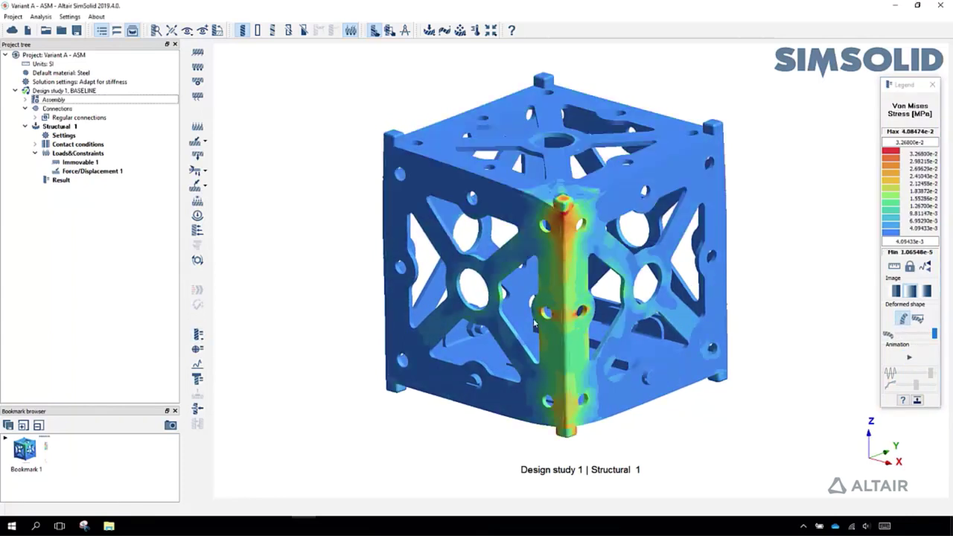
click(171, 425)
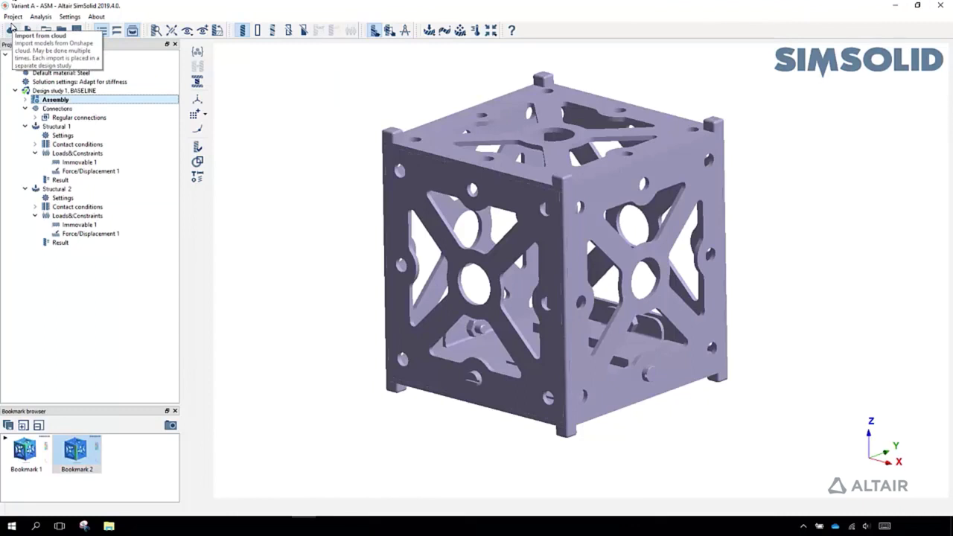
Import the Variant B - ASM assembly of the Altair CubeSat document from the Onshape cloud into the project.
click(11, 30)
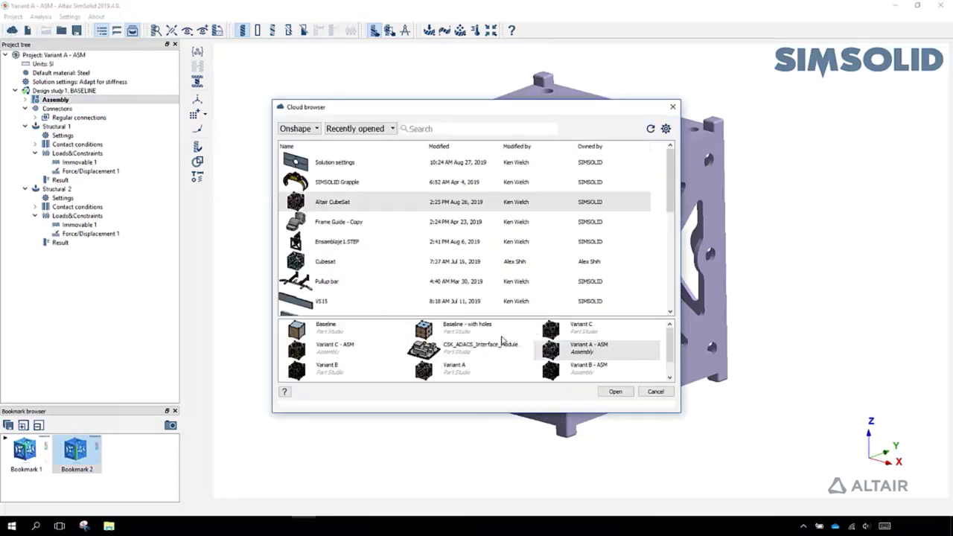
click(556, 377)
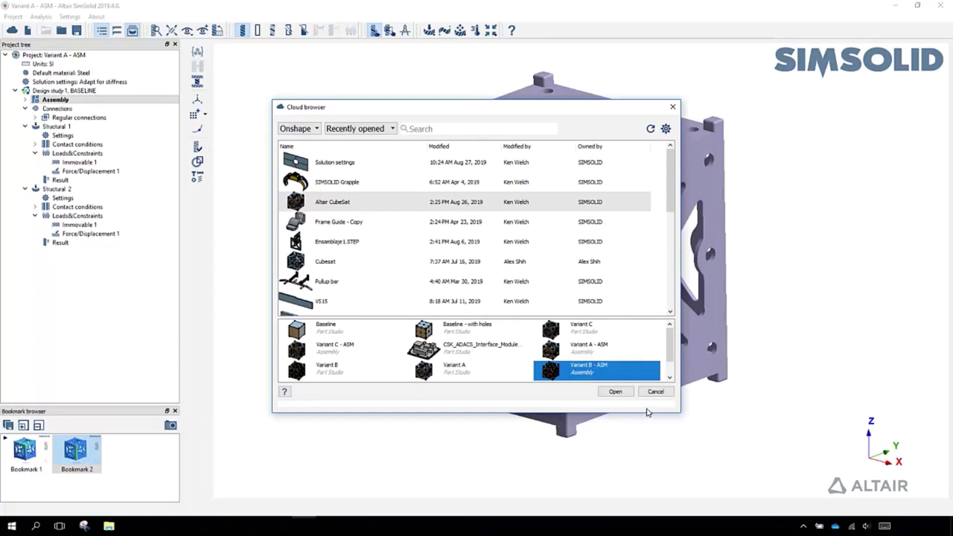
click(613, 391)
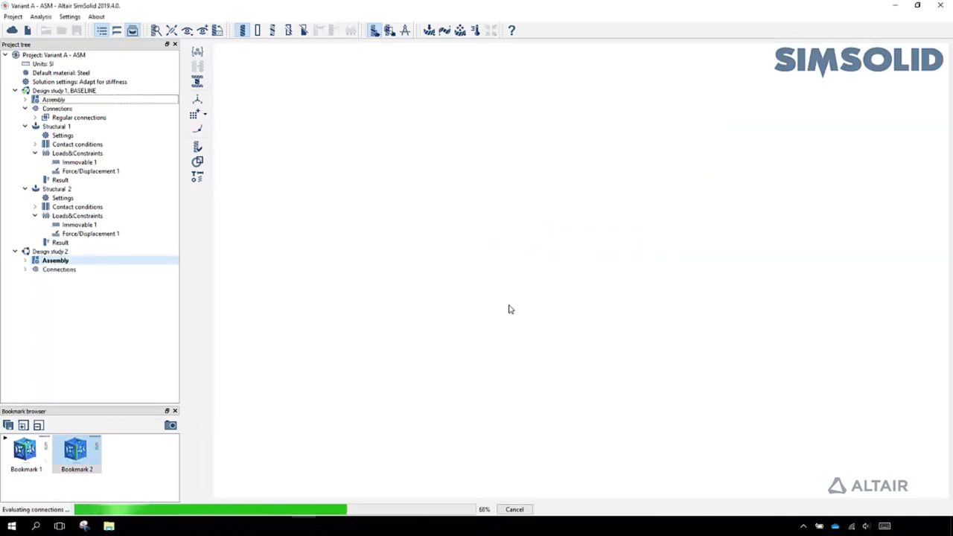
Compare the geometry of the baseline assembly with the Variant B assembly in Design study 2.
drag(651, 272, 574, 307)
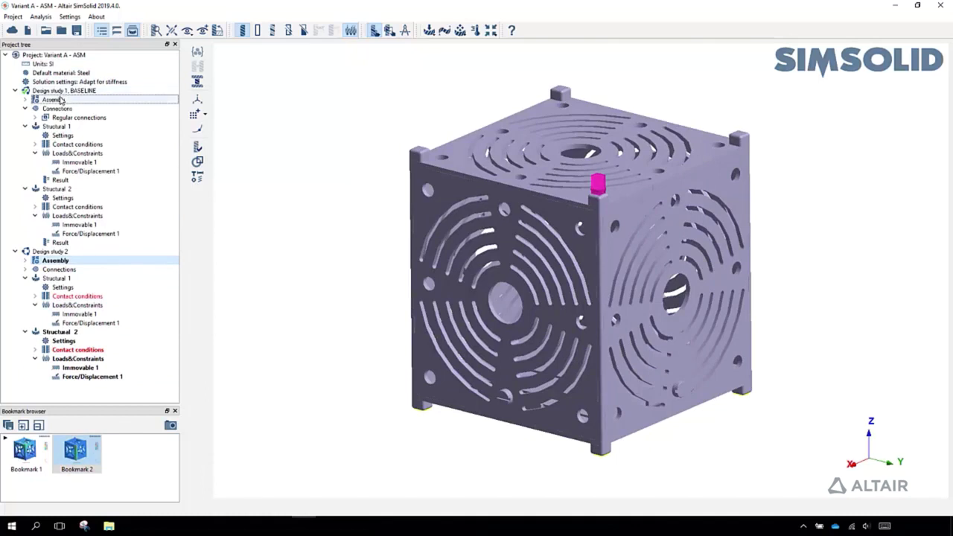
click(61, 99)
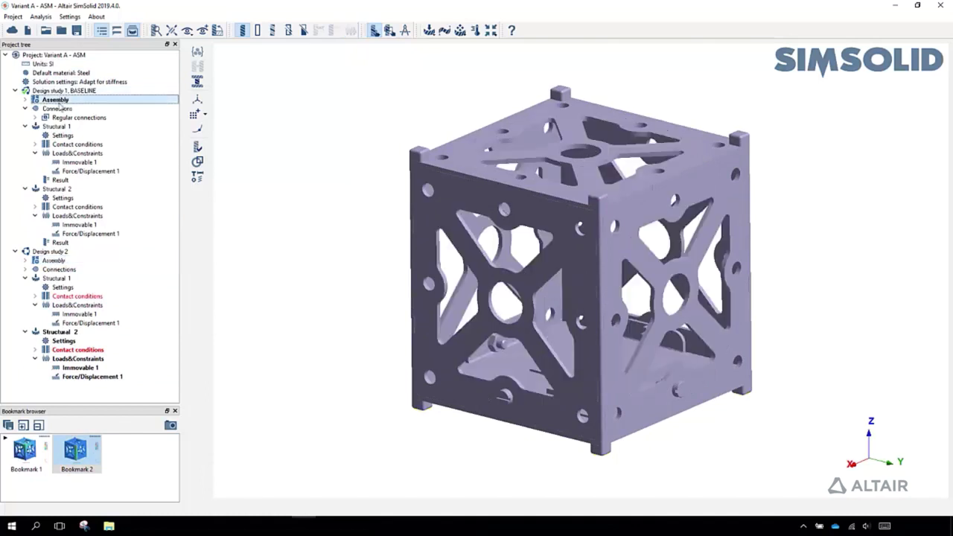
click(52, 260)
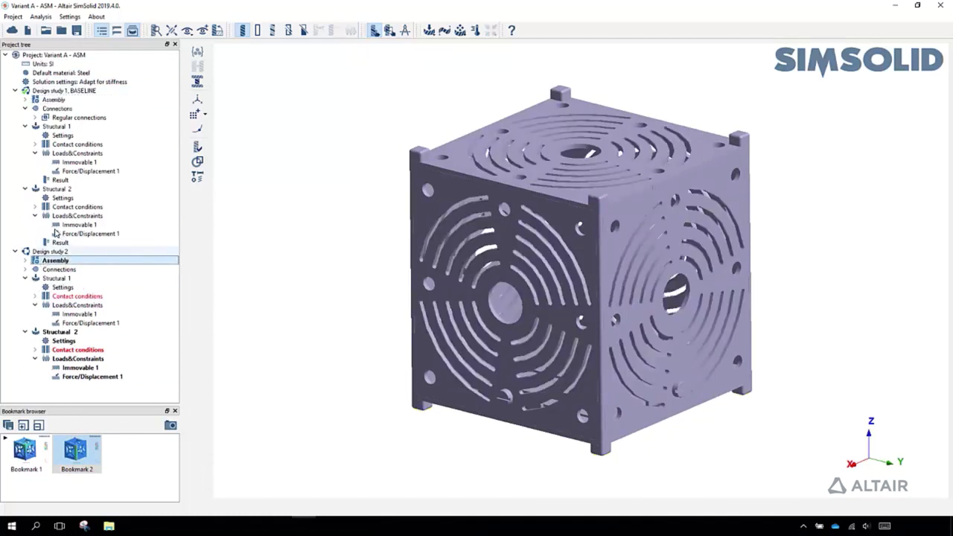
Solve all structural analyses of Design study 2 together.
click(48, 251)
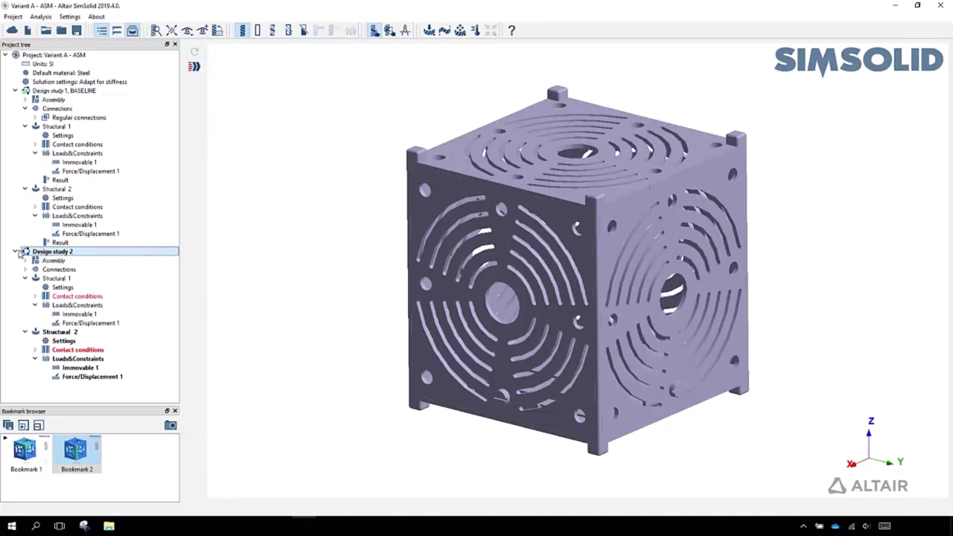
click(194, 67)
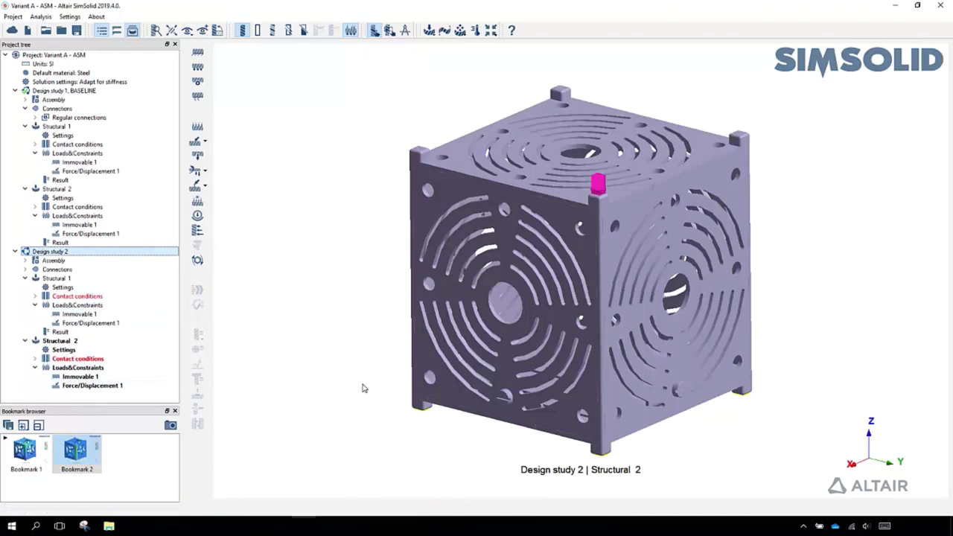
drag(424, 372, 582, 274)
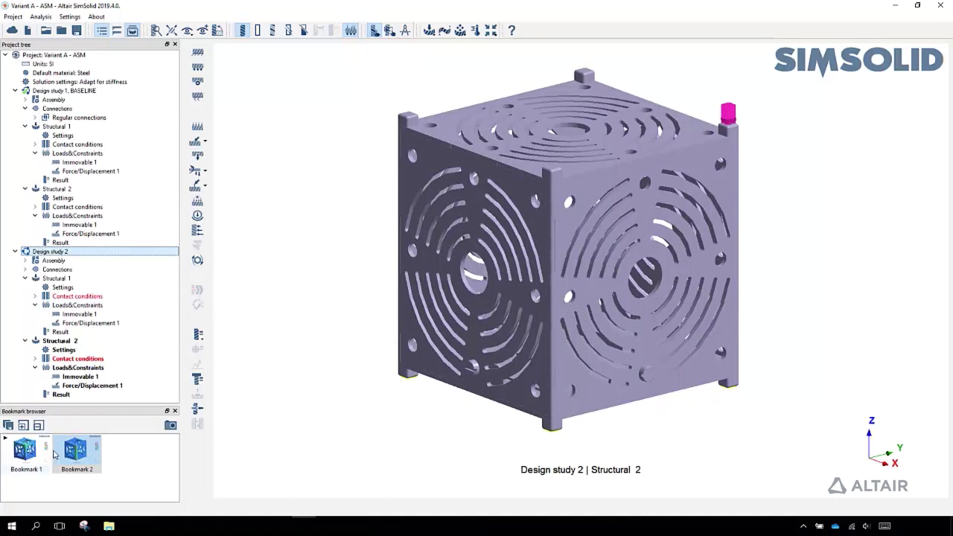
Recall Bookmark 1 and compare the animated displacement results of baseline Structural 1 with Structural 1 and 2 of Design study 2.
click(16, 455)
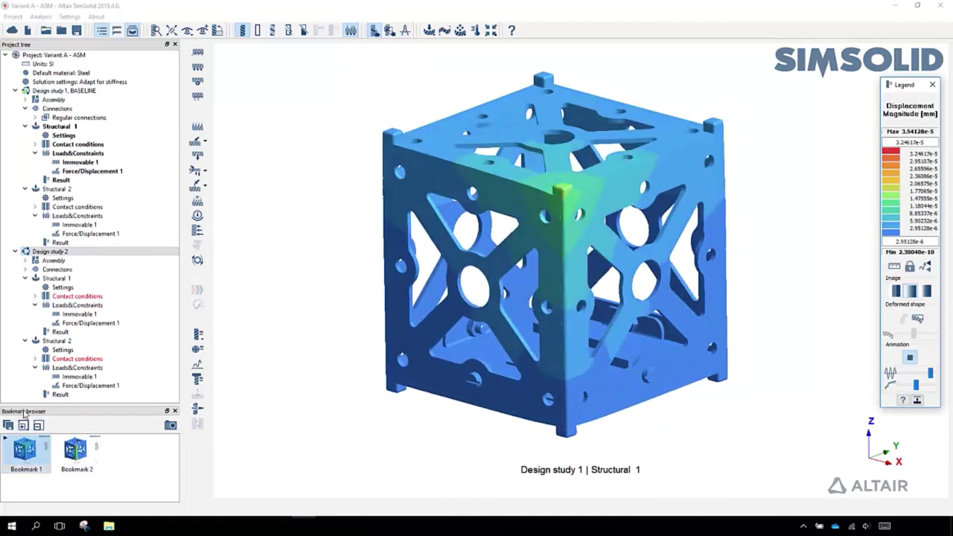
click(57, 332)
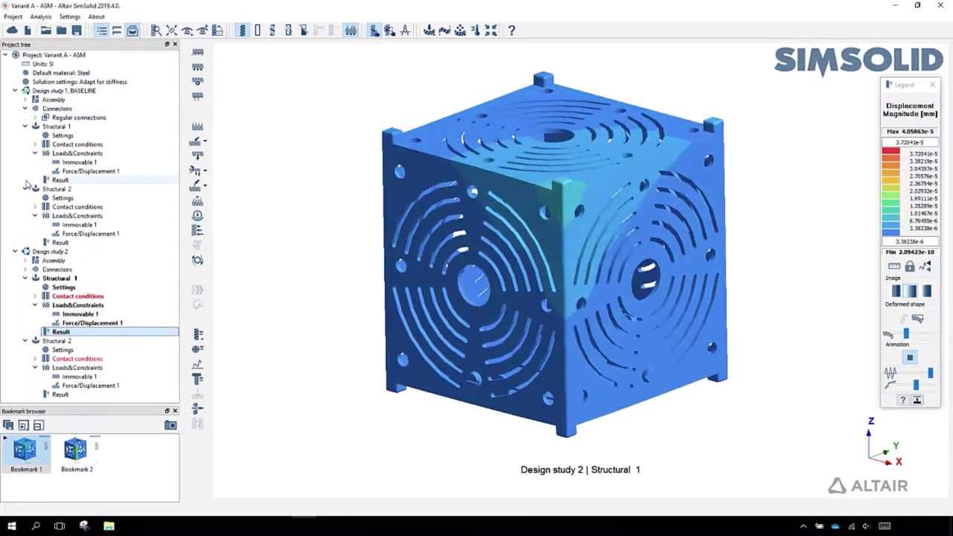
click(59, 181)
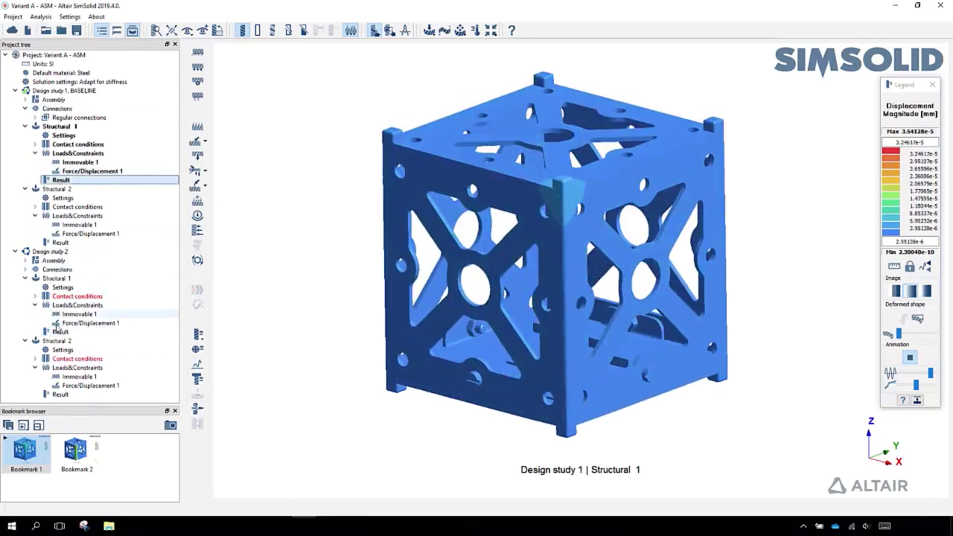
click(56, 332)
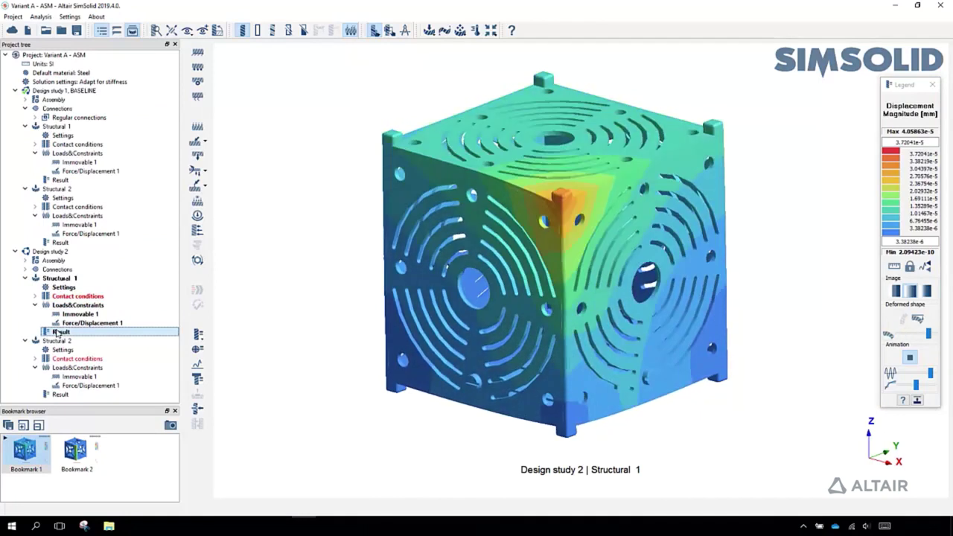
click(67, 394)
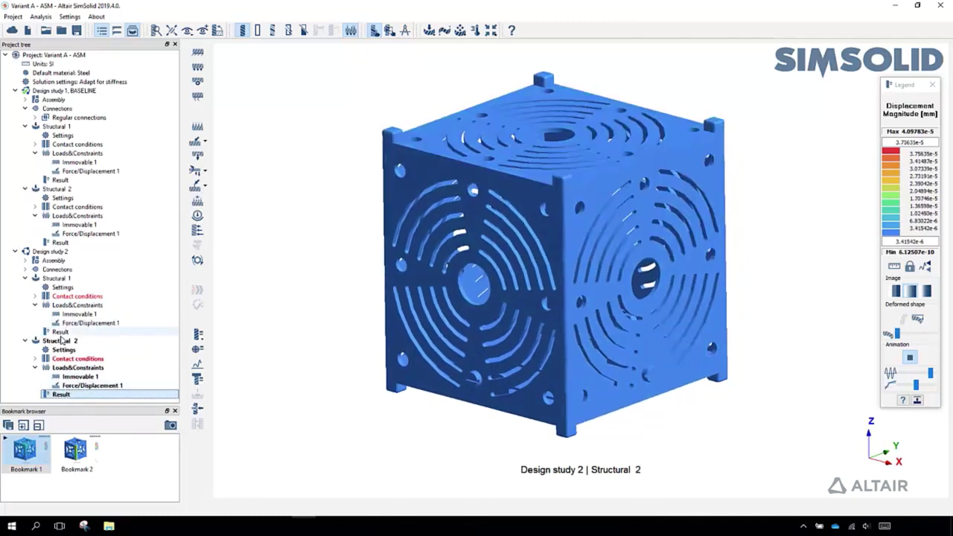
click(61, 332)
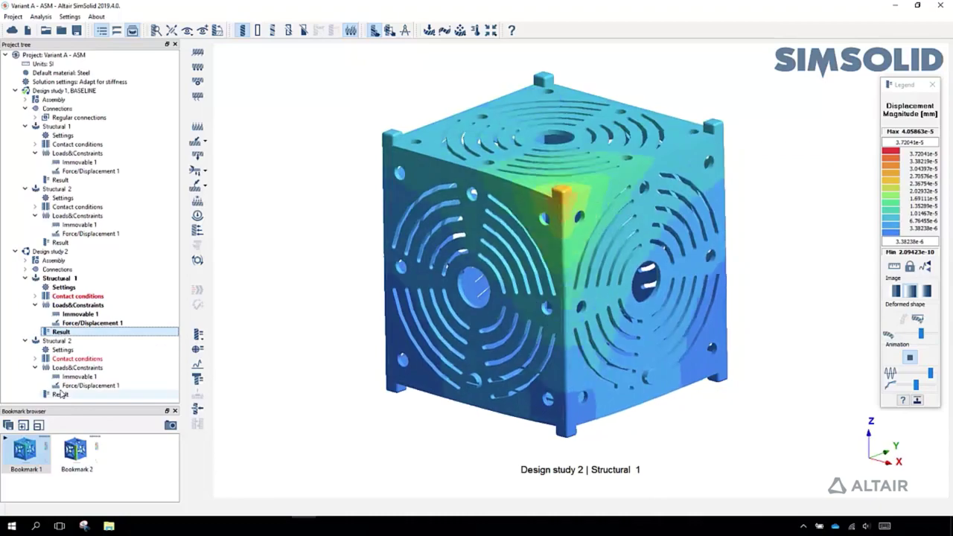
click(61, 394)
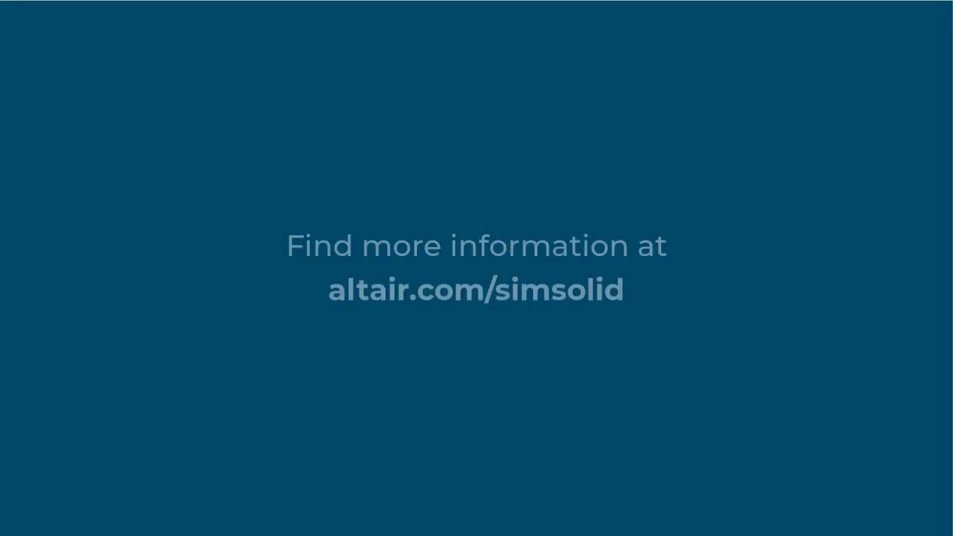